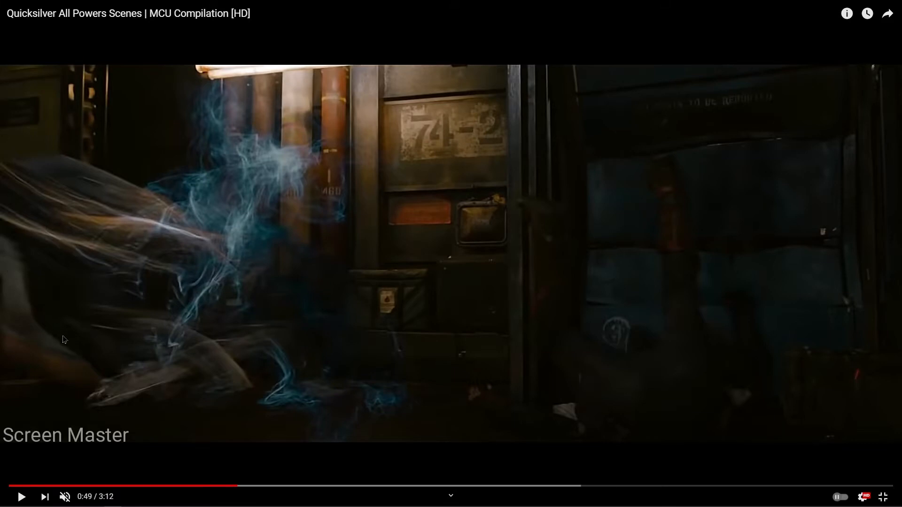
Play and pause the Quicksilver movie clip around 0:49 to 0:51 to study the blue speed trail behind the runner
left_click(89, 330)
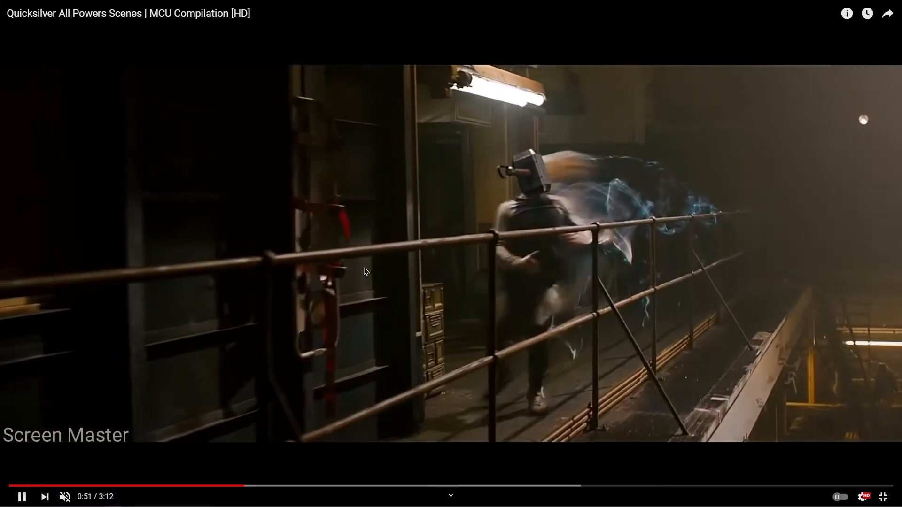
left_click(365, 266)
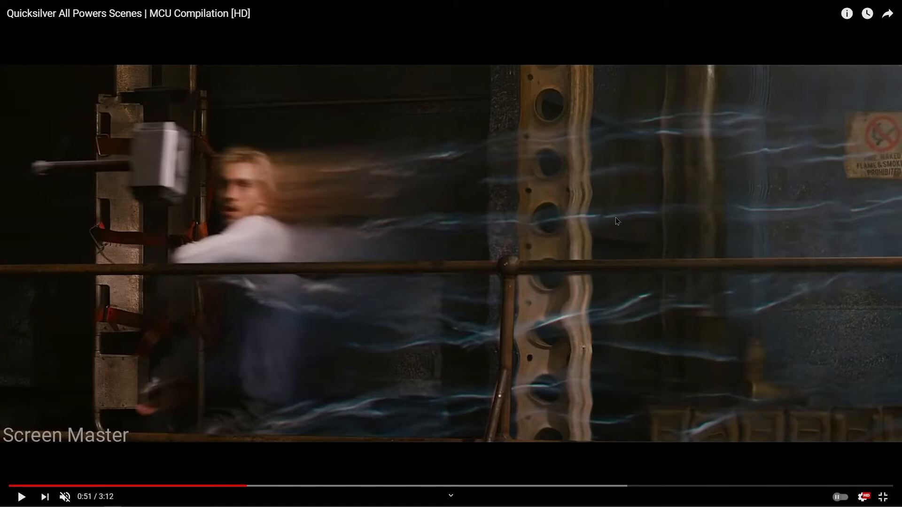
left_click(525, 222)
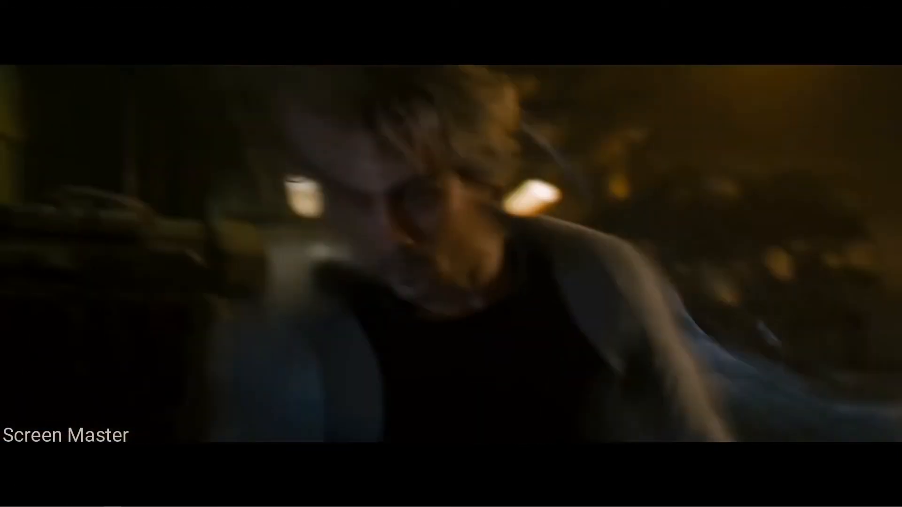
left_click(528, 227)
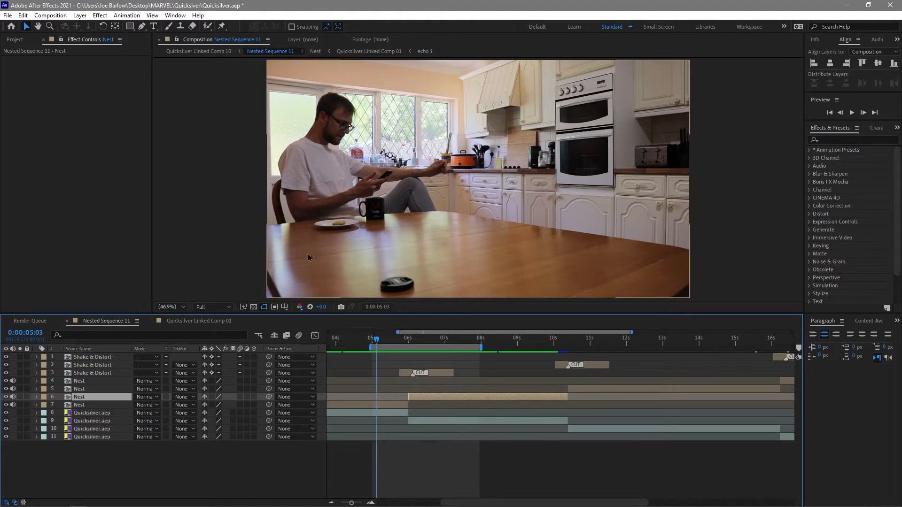
Scrub through Nested Sequence 11 in After Effects to review the kitchen speed shots and go back to just before the 6-second mark
left_click(455, 342)
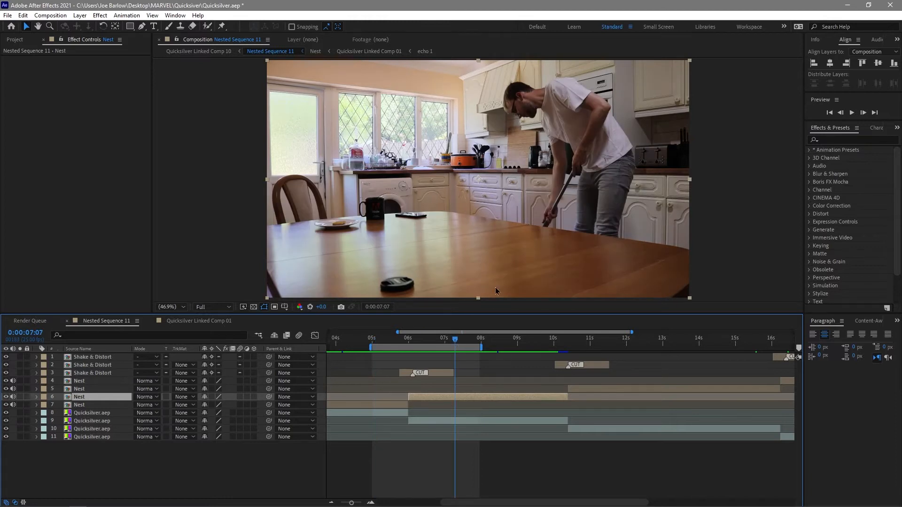
left_click_drag(525, 340, 654, 339)
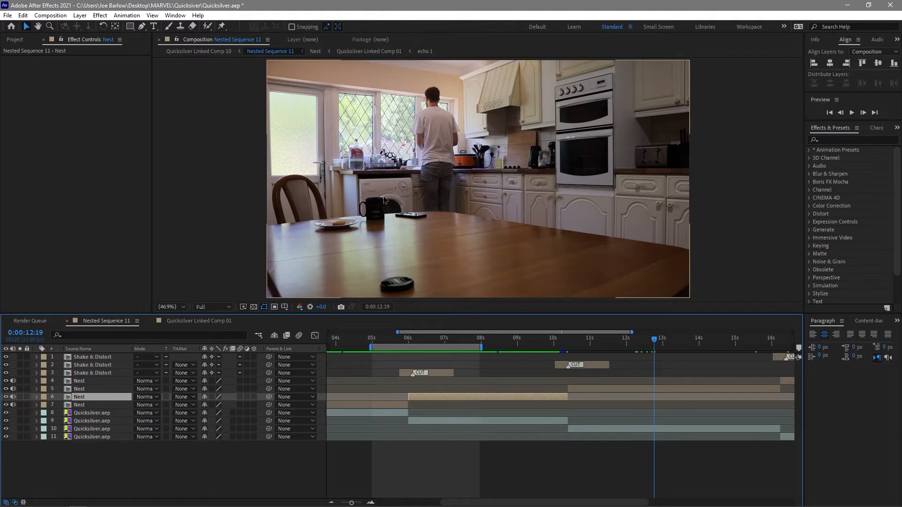
left_click(777, 339)
left_click_drag(794, 338, 402, 360)
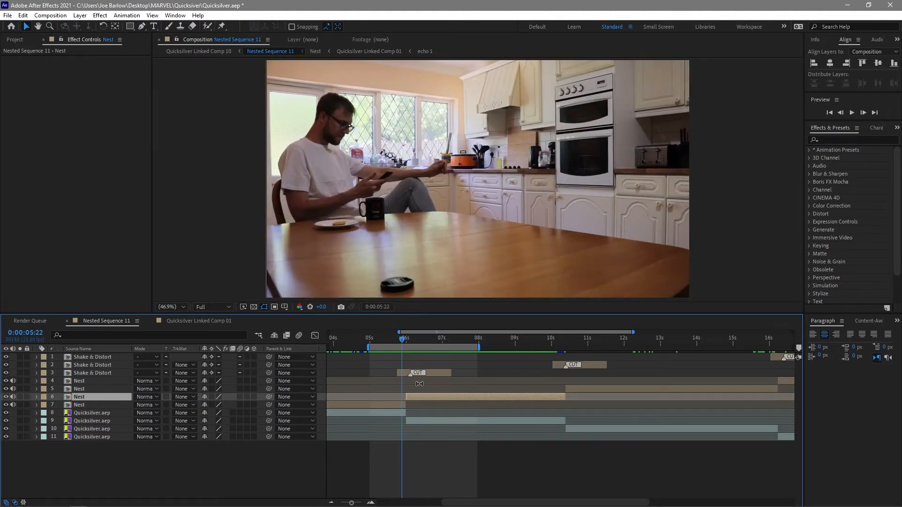
Open Quicksilver Linked Comp 01 from the nested shot and play its MVI_1319.MP4 footage layer on its own
double_click(392, 413)
double_click(412, 391)
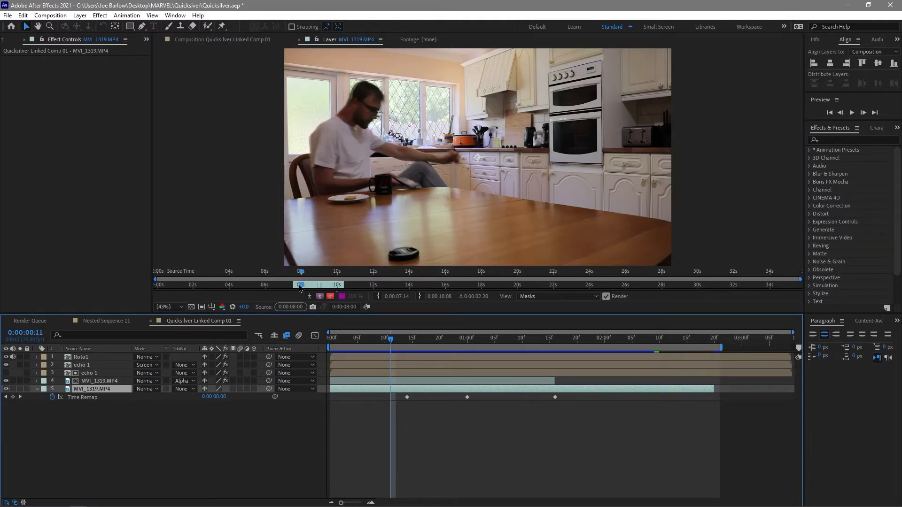
mouse_move(300, 285)
left_mouse_down()
mouse_move(315, 283)
mouse_move(300, 282)
left_mouse_up()
key("space")
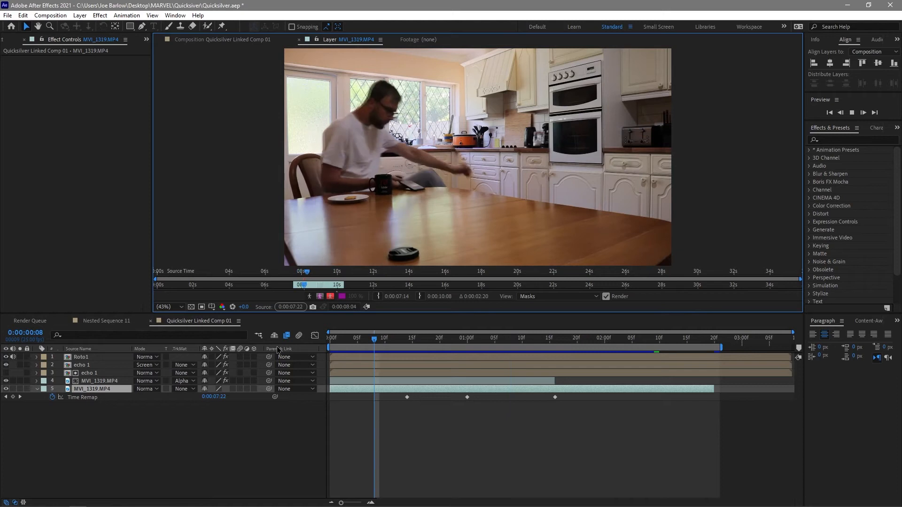
key("space")
Try removing the Time Remap keyframes from the MVI_1319.MP4 layer and play the footage from about 8 seconds
left_click_drag(374, 425, 578, 392)
key("Delete")
left_click_drag(318, 285, 300, 285)
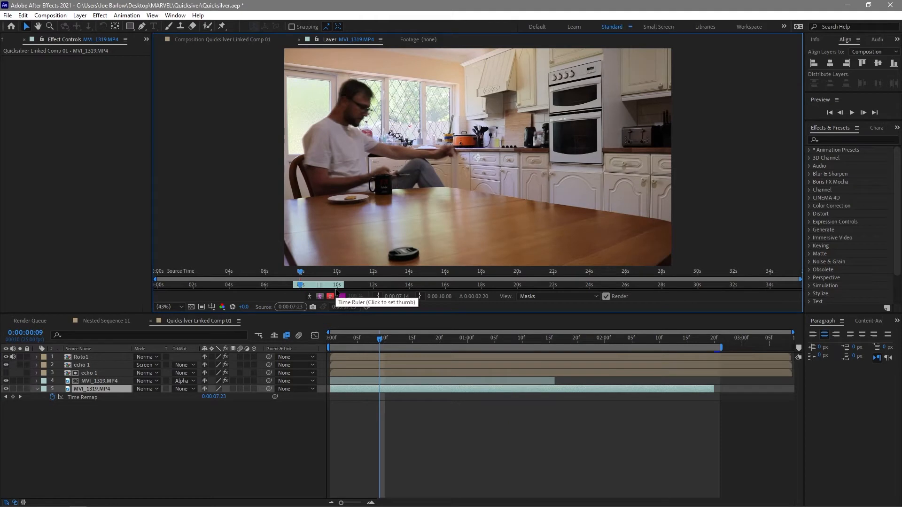
key("space")
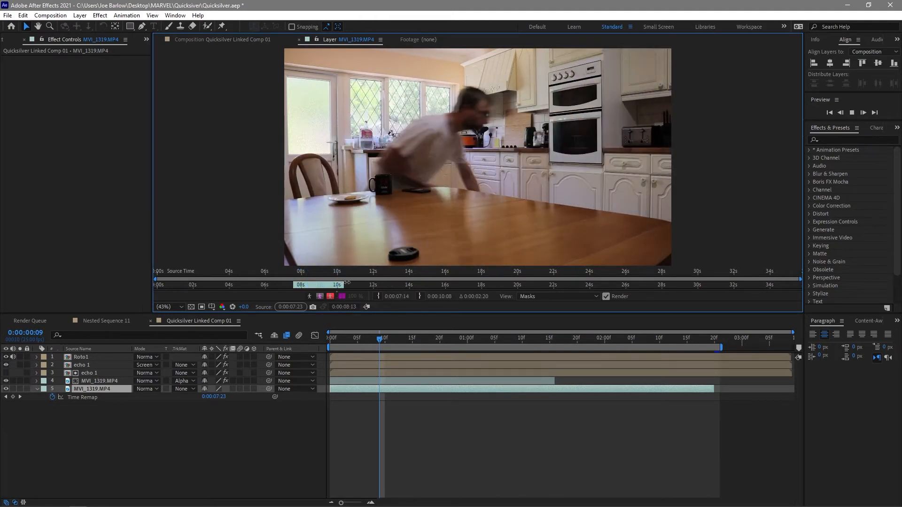
Extend the footage layer's out point to 0:00:12:16 and play it from about 8 seconds at its unremapped speed
left_click_drag(344, 284, 393, 285)
key("space")
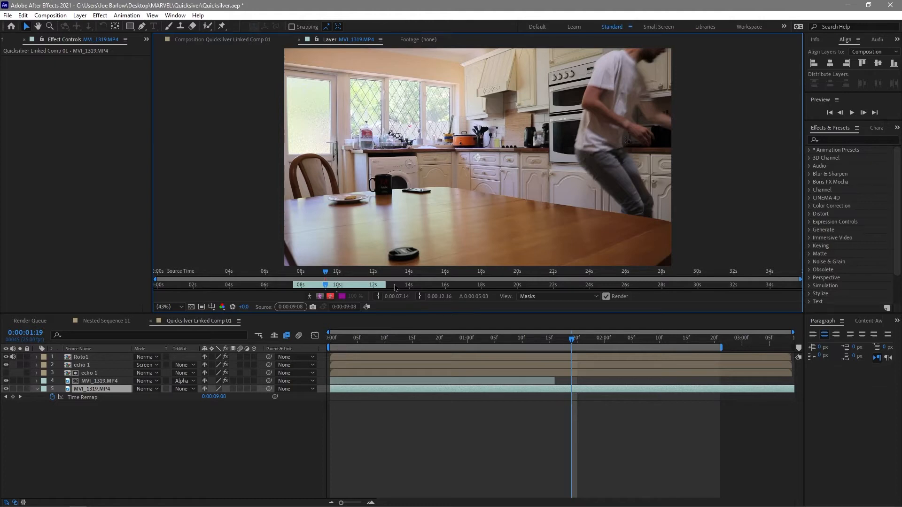
mouse_move(326, 284)
left_mouse_down()
mouse_move(308, 285)
mouse_move(356, 282)
mouse_move(299, 293)
left_mouse_up()
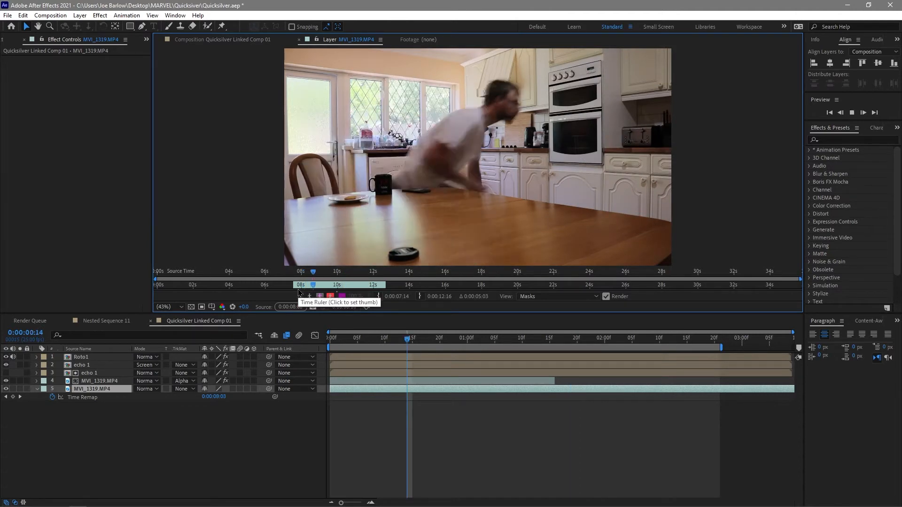
key("space")
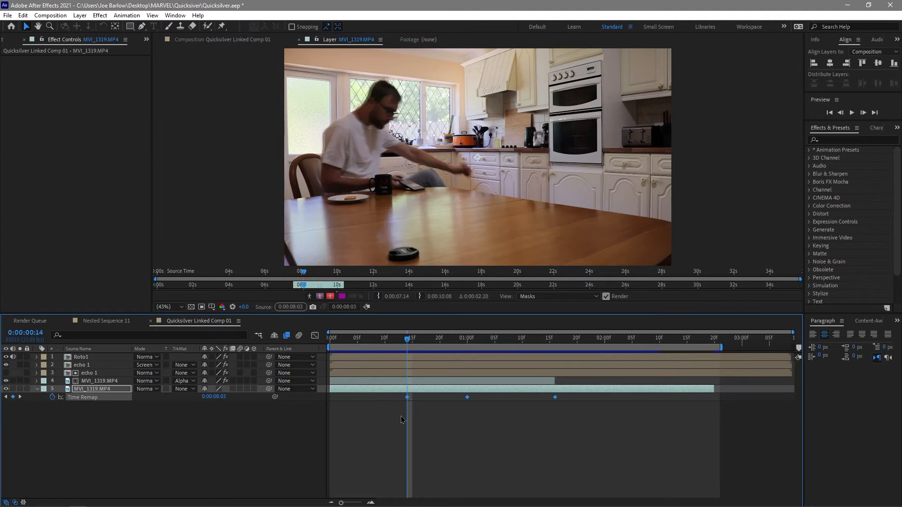
Deselect the Time Remap keyframes and preview the speed-ramped footage from the first frame of the comp
left_click(542, 405)
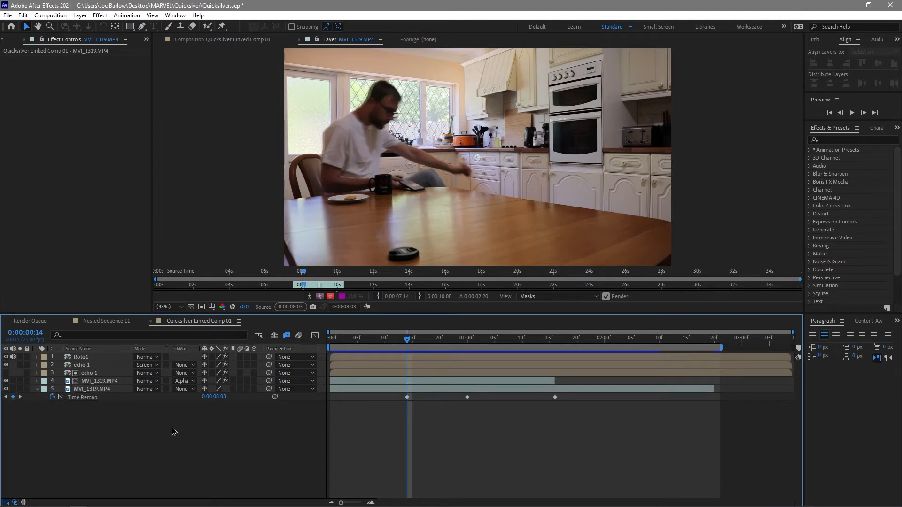
left_click_drag(402, 346, 270, 359)
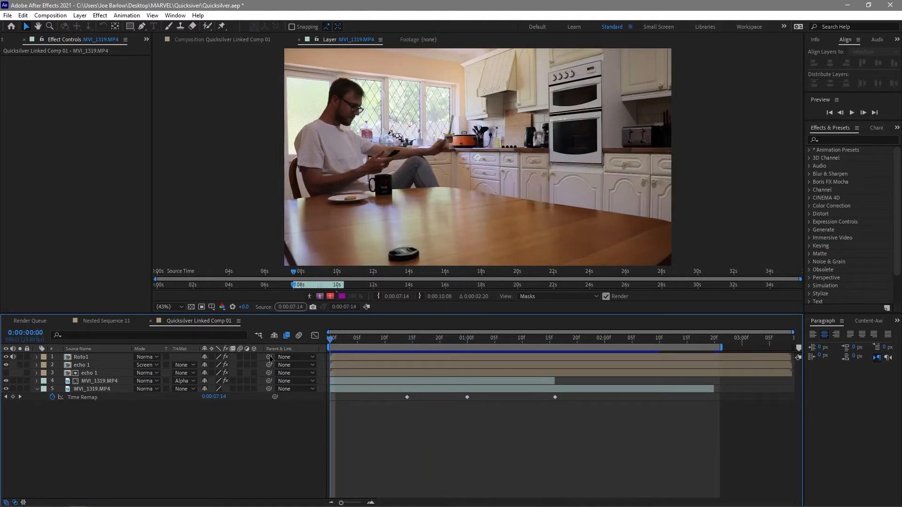
key("space")
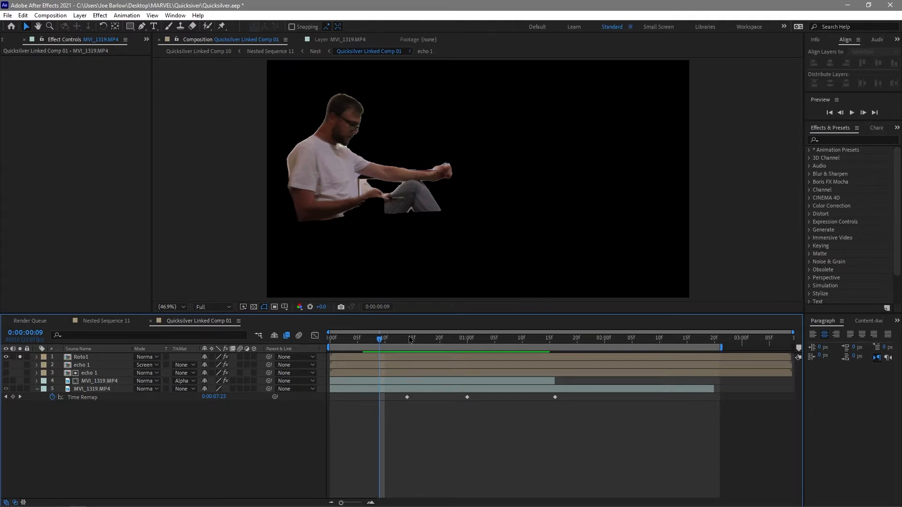
Examine the soloed Roto1 cutout of the man between frames 9 and 14, checking it against the transparency grid
key("Page_Down")
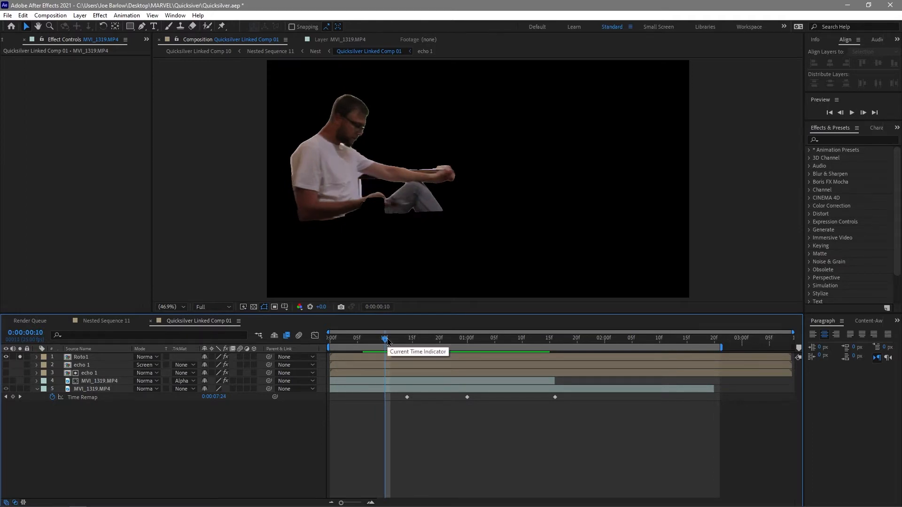
left_click_drag(387, 340, 410, 349)
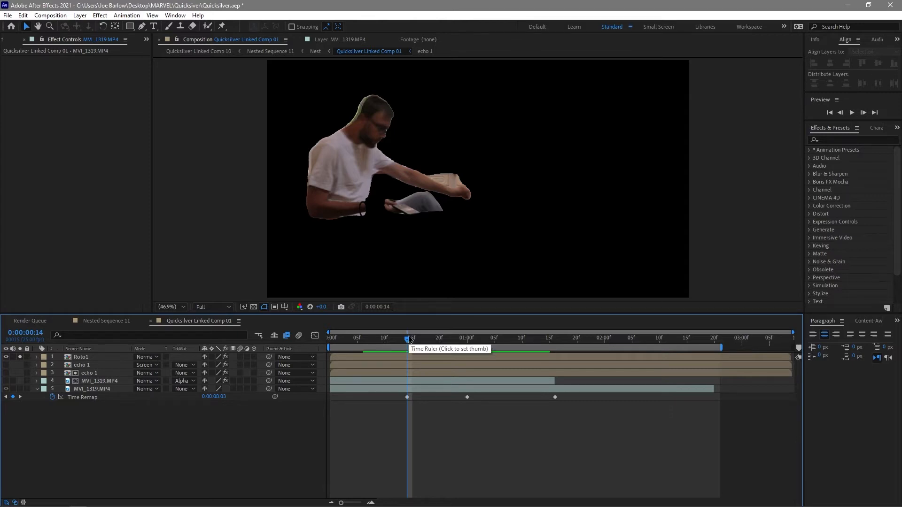
mouse_move(415, 344)
left_mouse_down()
mouse_move(446, 342)
mouse_move(402, 342)
left_mouse_up()
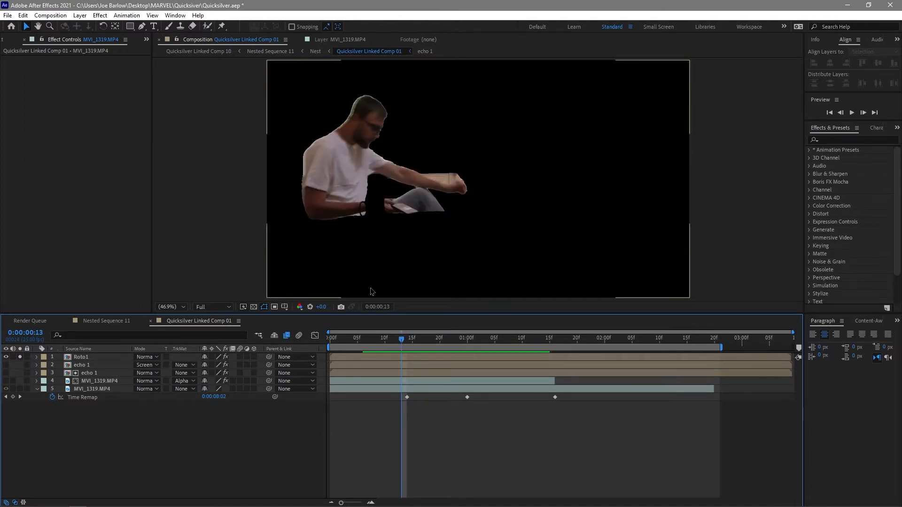
left_click(253, 308)
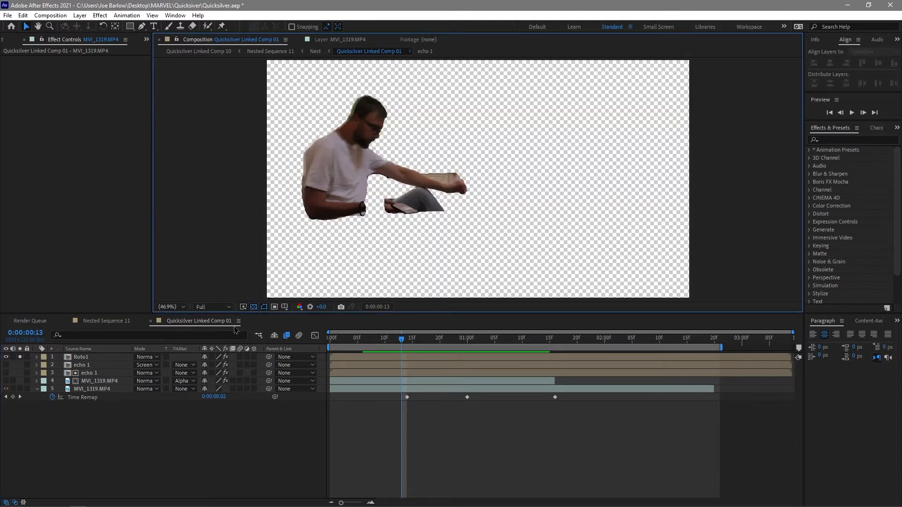
left_click(254, 306)
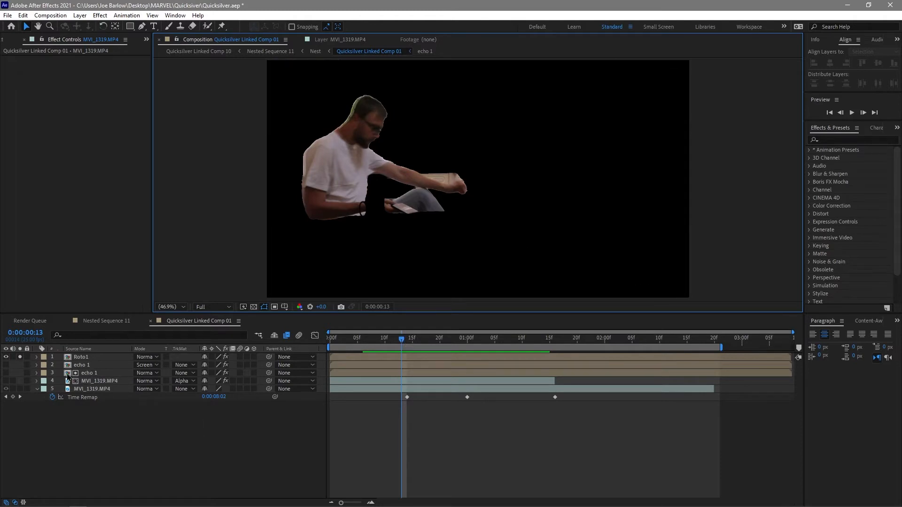
Open the echo 1 precomp and scrub through the cutout's run without its Echo effect, ending at frame 9
left_click(77, 366)
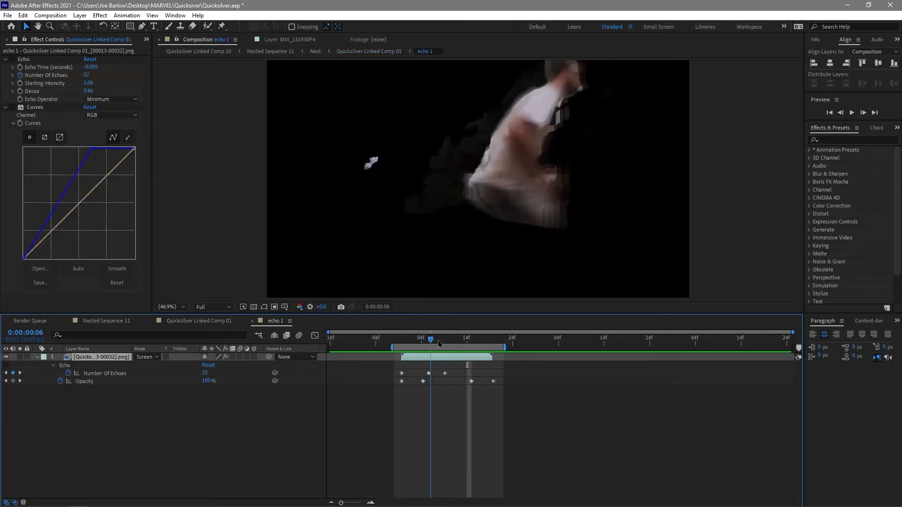
mouse_move(433, 353)
left_mouse_down()
mouse_move(405, 353)
mouse_move(474, 355)
mouse_move(416, 364)
mouse_move(428, 363)
left_mouse_up()
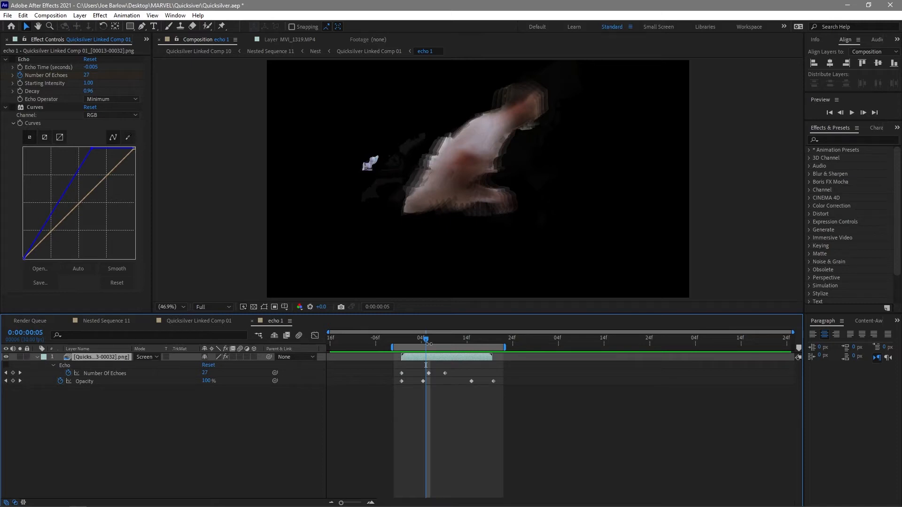
left_click_drag(406, 344, 494, 345)
left_click_drag(446, 344, 444, 344)
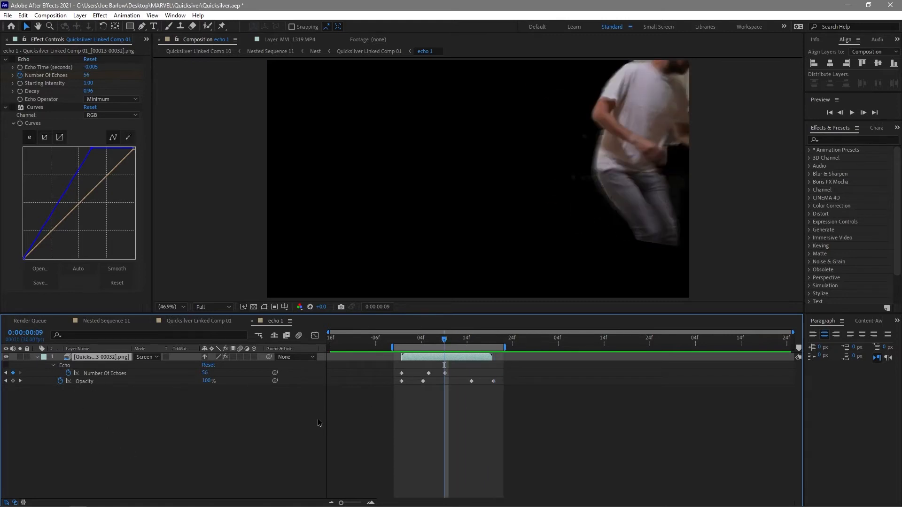
left_click(125, 435)
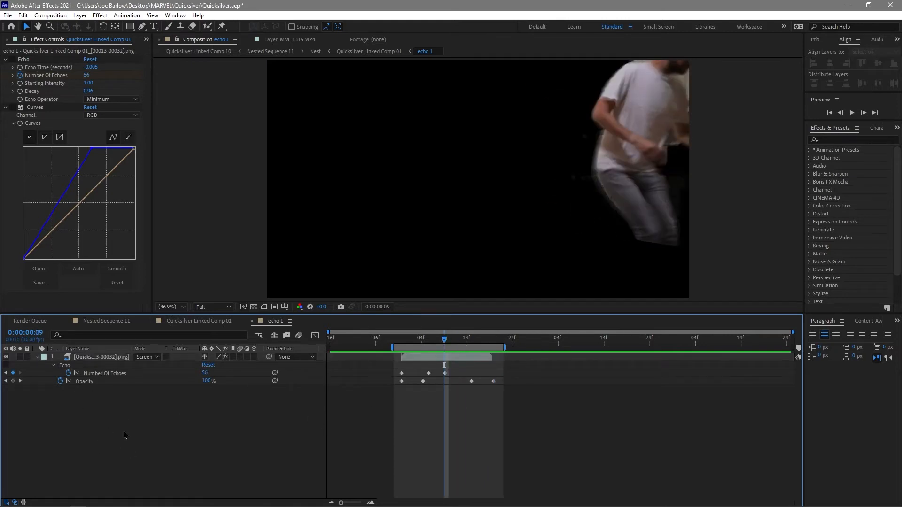
Enable the Echo effect on the PNG sequence layer at frame 6 and play the trail from the layer's start
left_click_drag(444, 339, 430, 344)
left_click(14, 62)
mouse_move(431, 340)
left_mouse_down()
mouse_move(404, 342)
mouse_move(448, 343)
mouse_move(421, 346)
mouse_move(431, 348)
left_mouse_up()
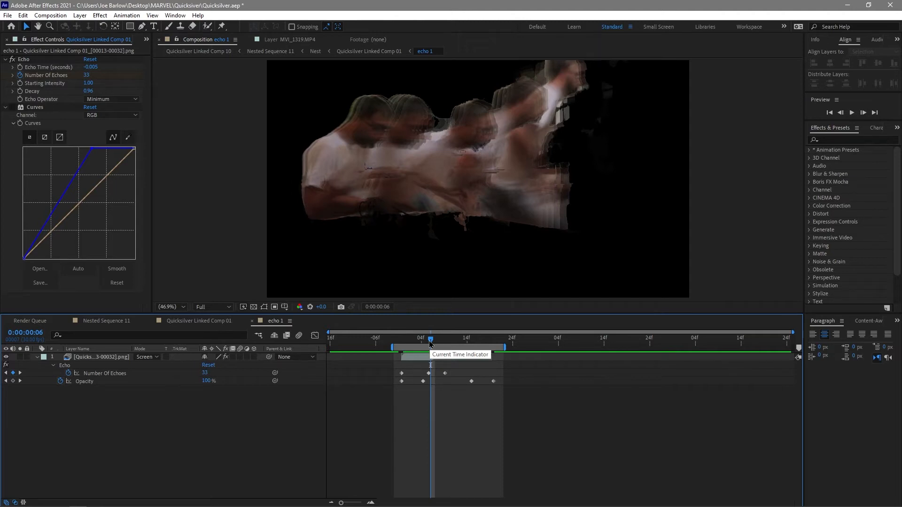
left_click_drag(431, 344, 399, 341)
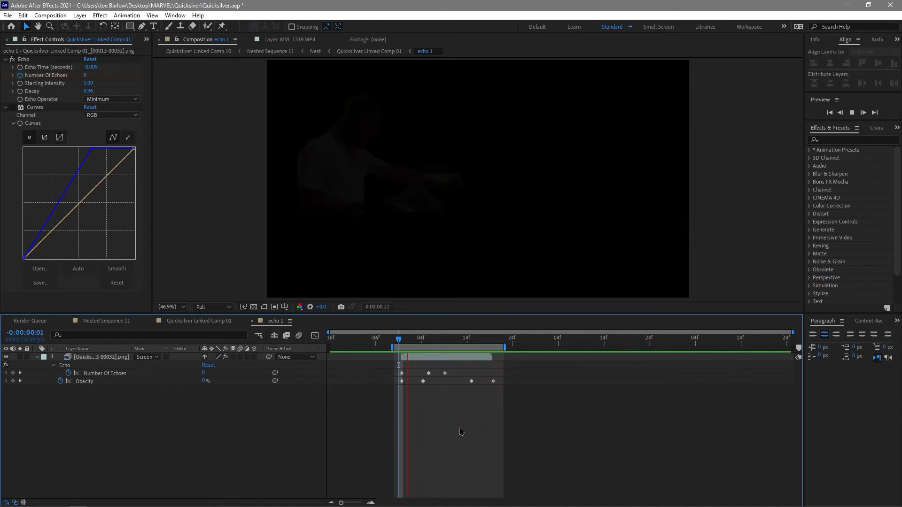
key("space")
Enable frame blending on the PNG sequence layer, play the trail, and compare it with and without blending at frame 11
left_click_drag(422, 343, 435, 346)
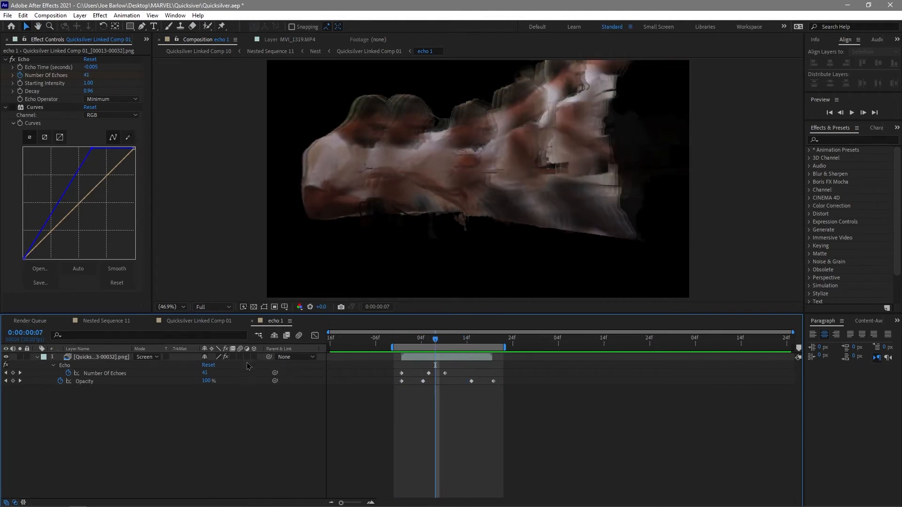
left_click(233, 358)
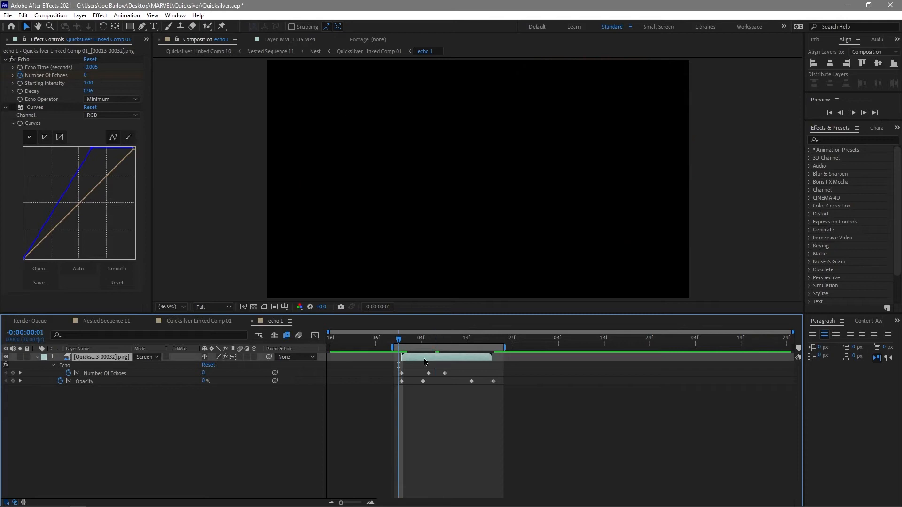
key("space")
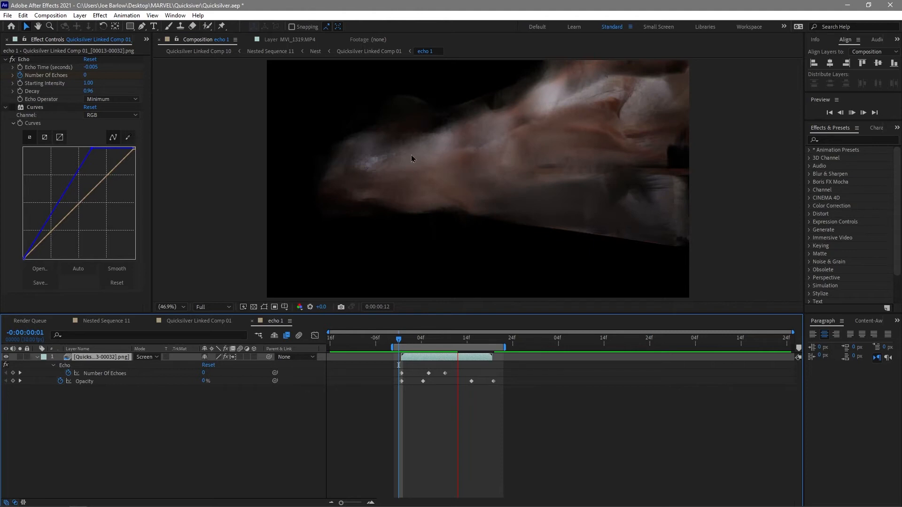
left_click(461, 338)
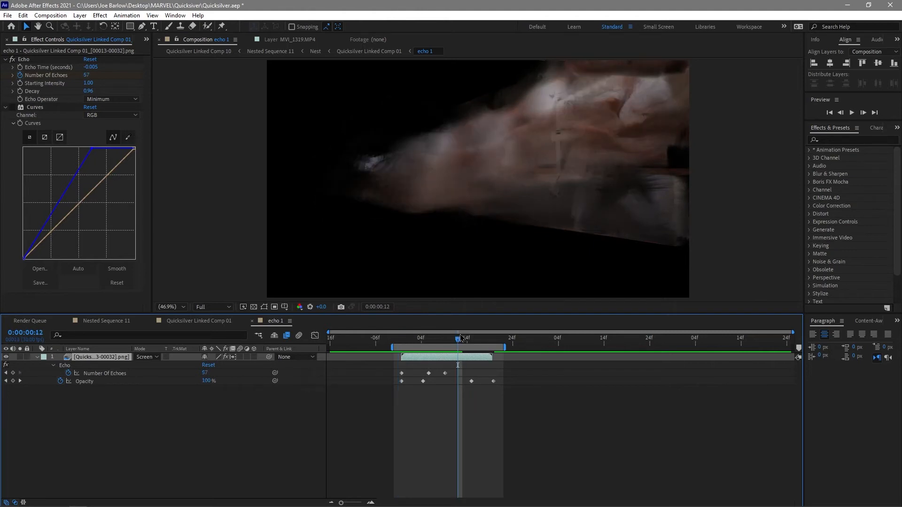
left_click_drag(461, 341, 454, 341)
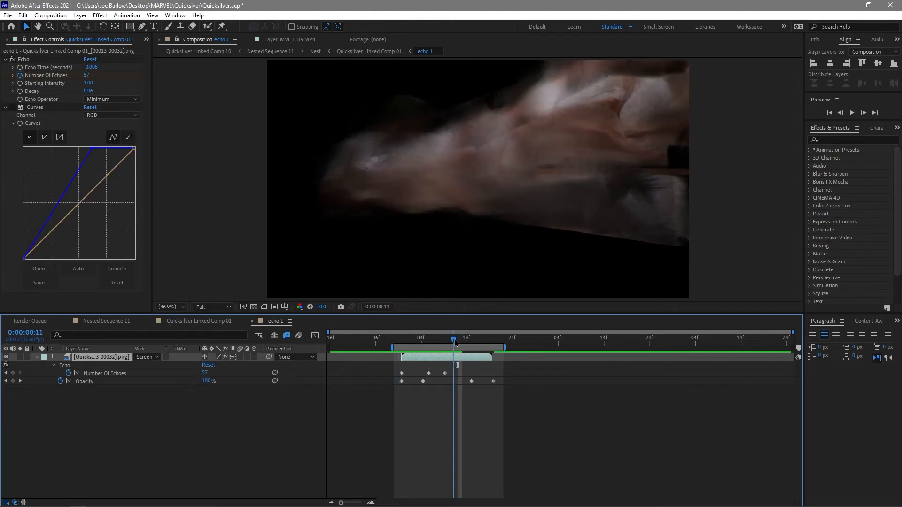
left_click(232, 358)
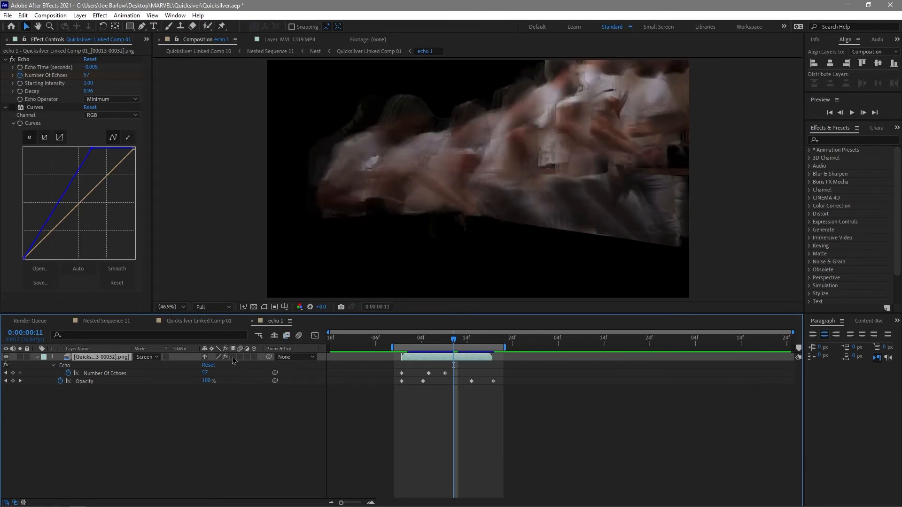
left_click(233, 358)
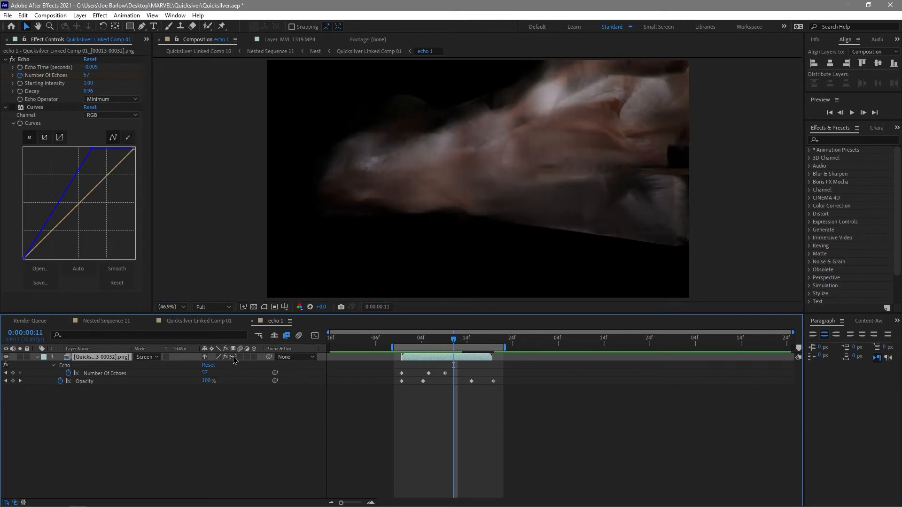
Enable the Curves effect on the PNG sequence layer to tint the echo trail blue
left_click(234, 448)
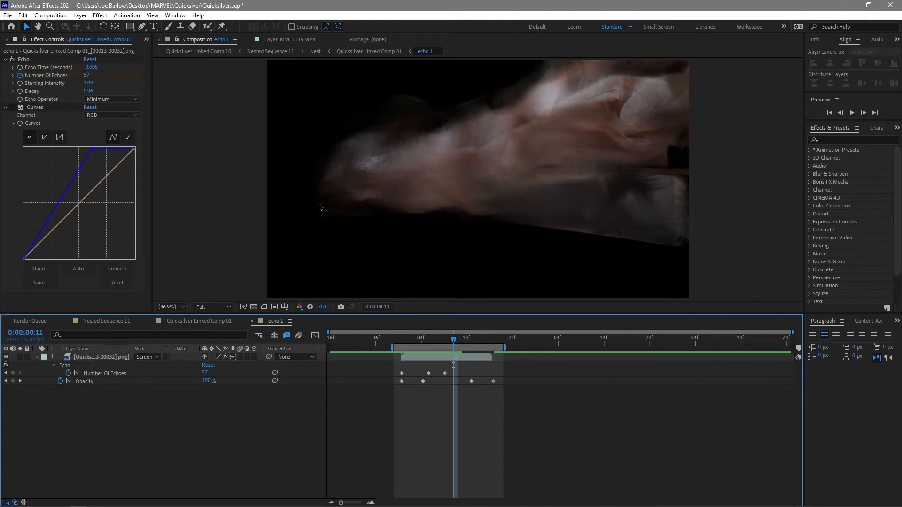
left_click(12, 108)
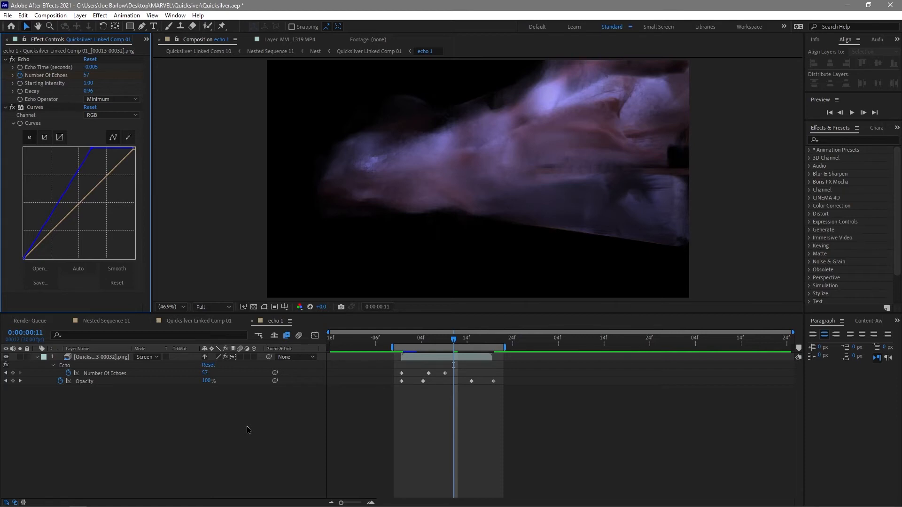
left_click(244, 428)
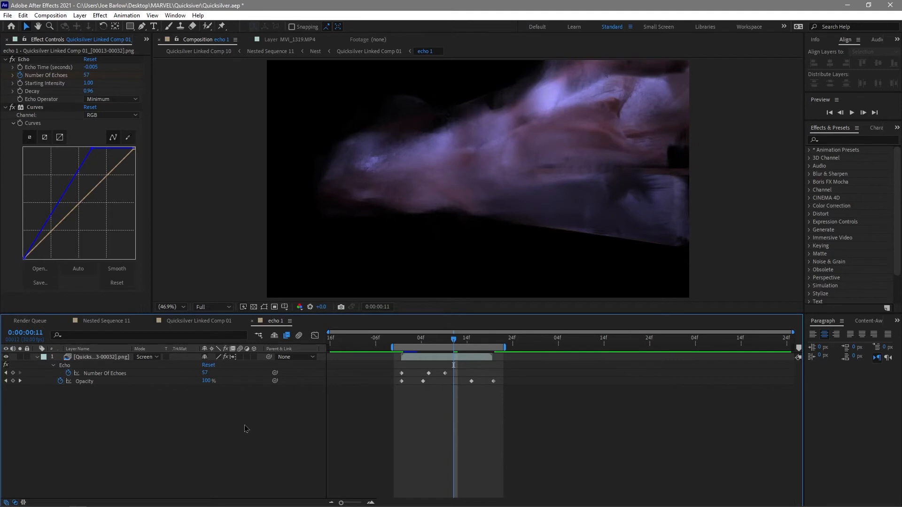
Open Quicksilver Linked Comp 01, play the screened echo 1 trail over the footage, and scrub to frame 21
left_click(184, 328)
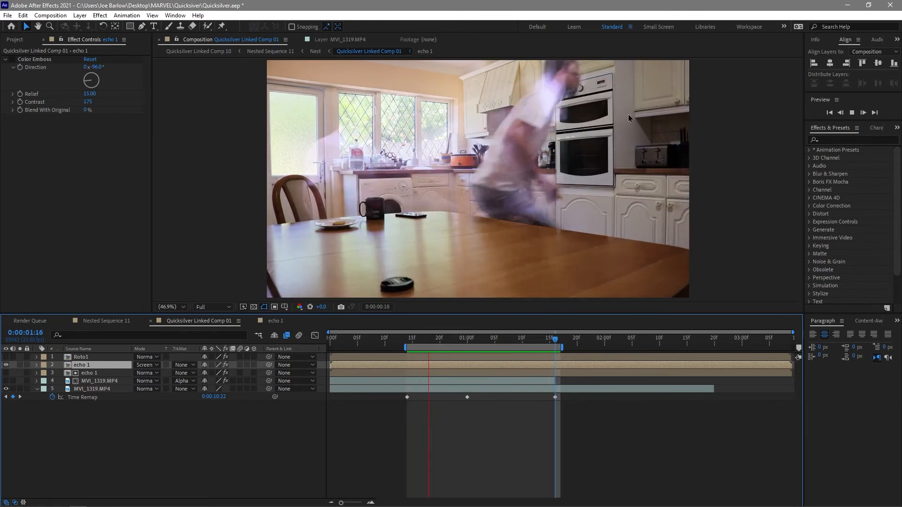
left_click(483, 342)
left_click_drag(483, 342, 449, 346)
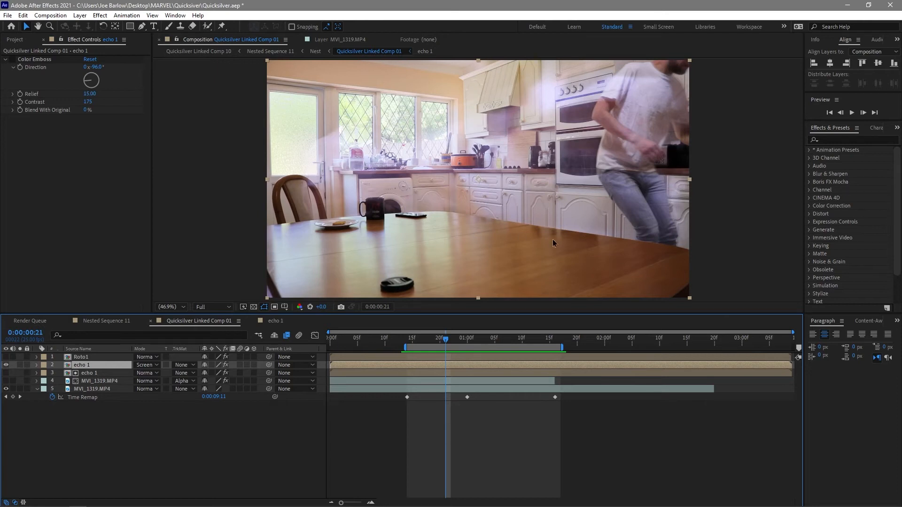
Enable Color Emboss on the visible echo 1 layer and play the embossed trail from frame 15
left_click(12, 61)
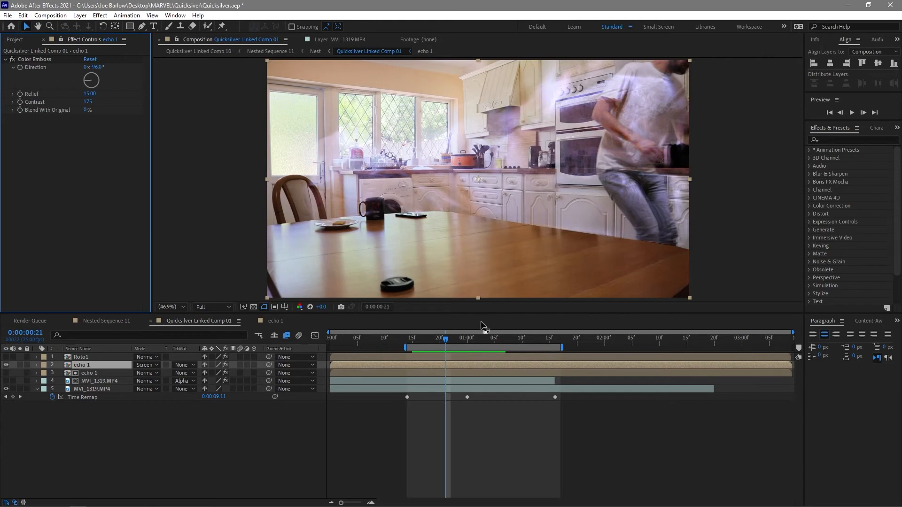
left_click_drag(448, 343, 412, 348)
key("space")
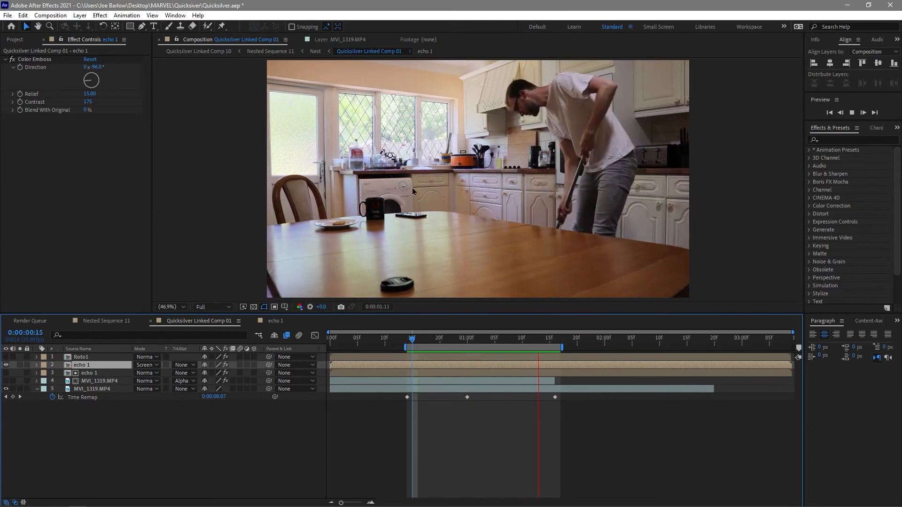
key("space")
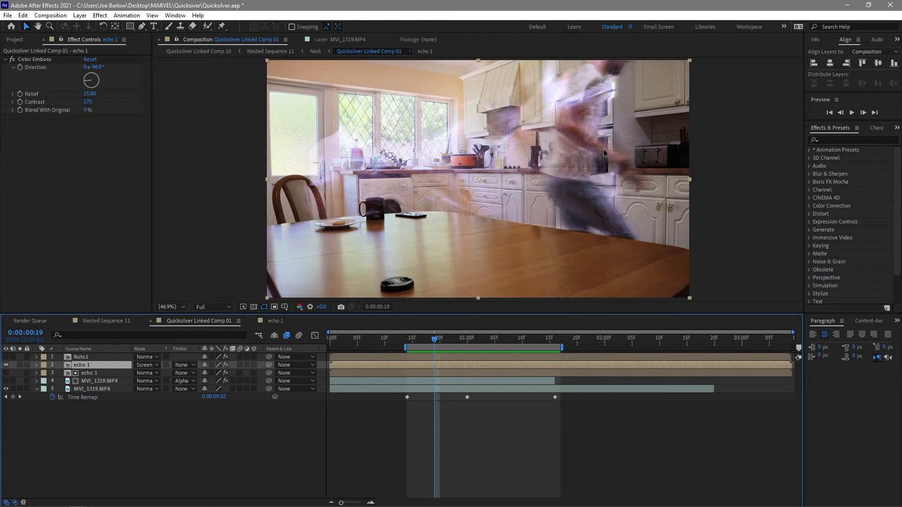
Make the Roto1 cutout visible above the trail and enable its Pixel Motion Blur effect
left_click(463, 358)
left_click(6, 357)
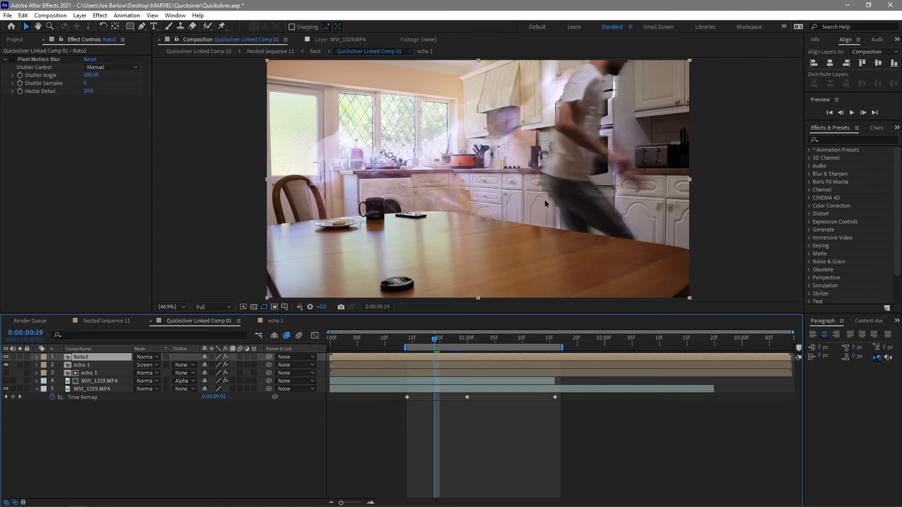
left_click(23, 61)
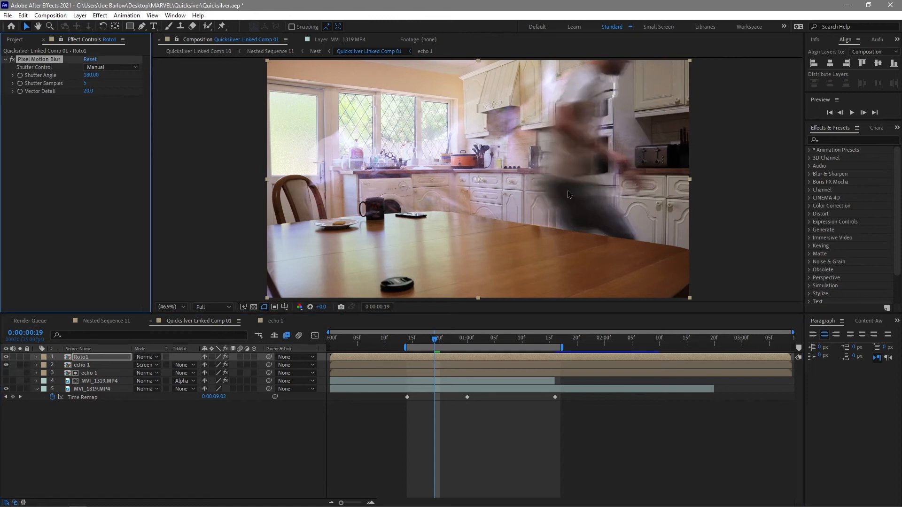
Compare frame 19 with and without the motion-blurred Roto1 cutout
left_click(7, 358)
left_click(6, 358)
left_click(6, 358)
left_click(6, 358)
left_click(7, 358)
left_click(7, 358)
left_click(7, 358)
left_click(7, 358)
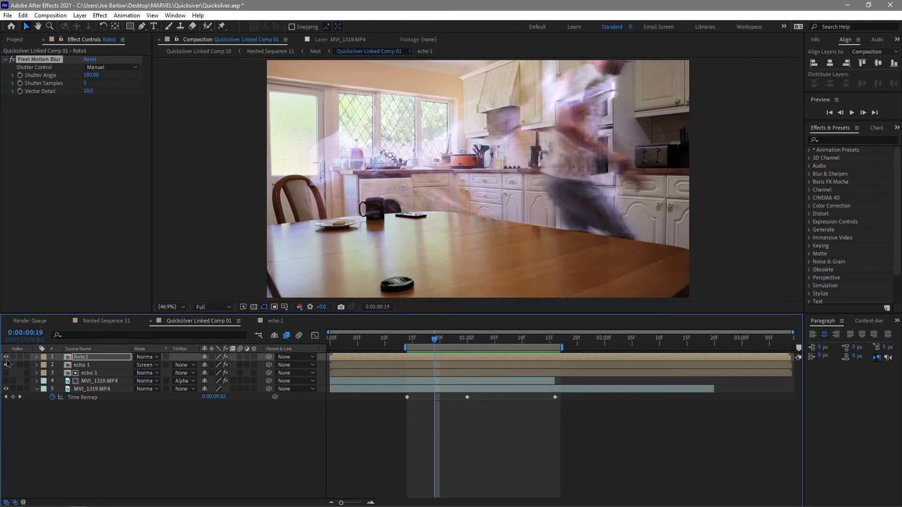
Play the composite from frame 18 and compare frame 20 with and without the Roto1 and echo 1 layers
left_click(429, 341)
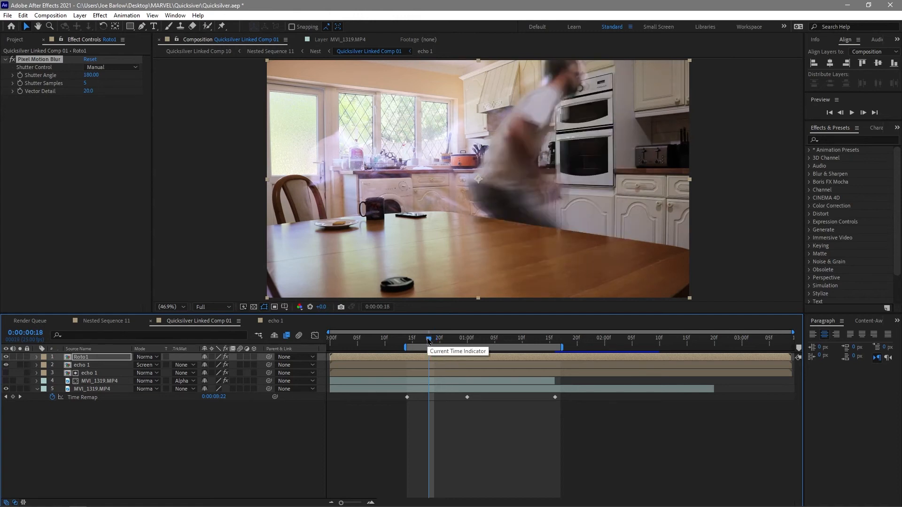
key("space")
left_click(451, 341)
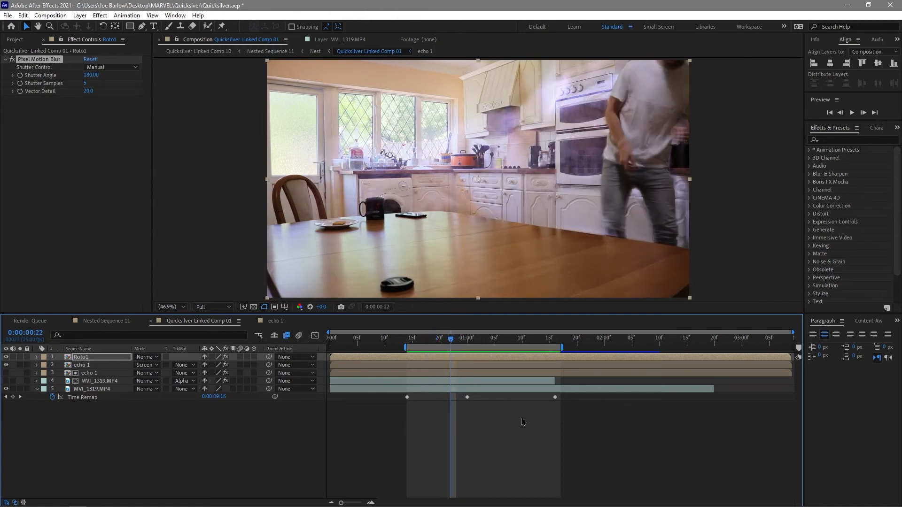
left_click(523, 422)
left_click(440, 340)
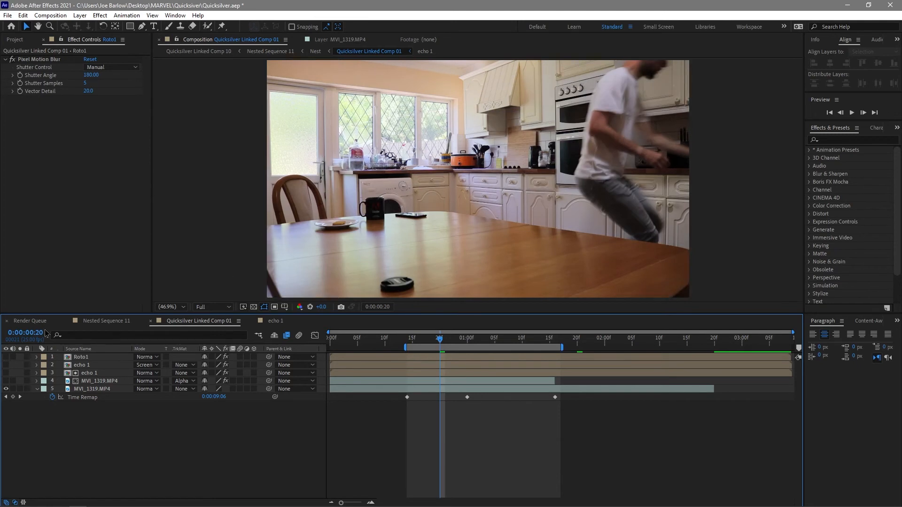
left_click_drag(5, 365, 6, 357)
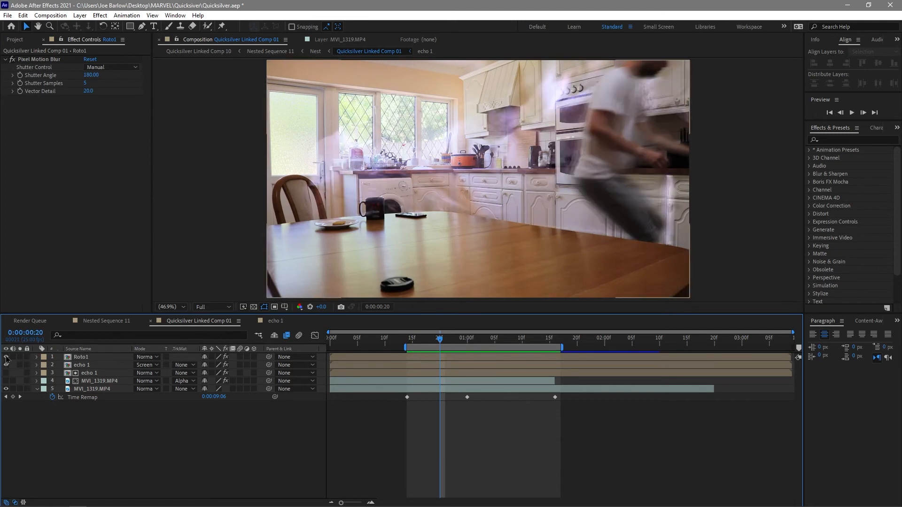
Make the heat-distorted MVI_1319.MP4 layer matted by echo 1 visible and play the composite from frame 18
left_click(97, 381)
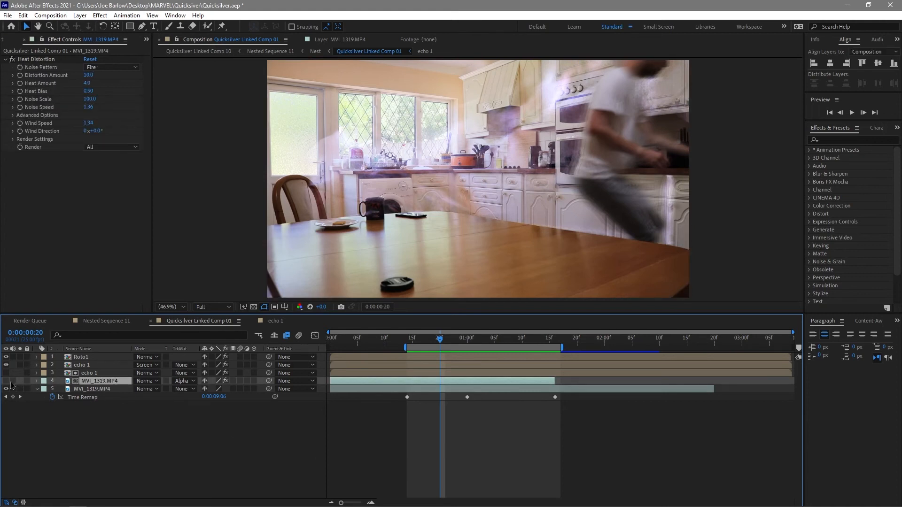
left_click(90, 374)
left_click(87, 366)
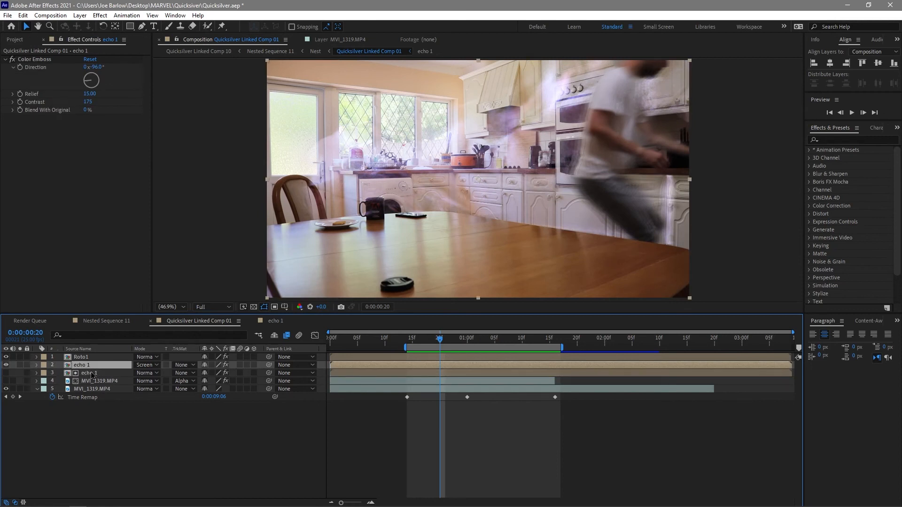
left_click(92, 375)
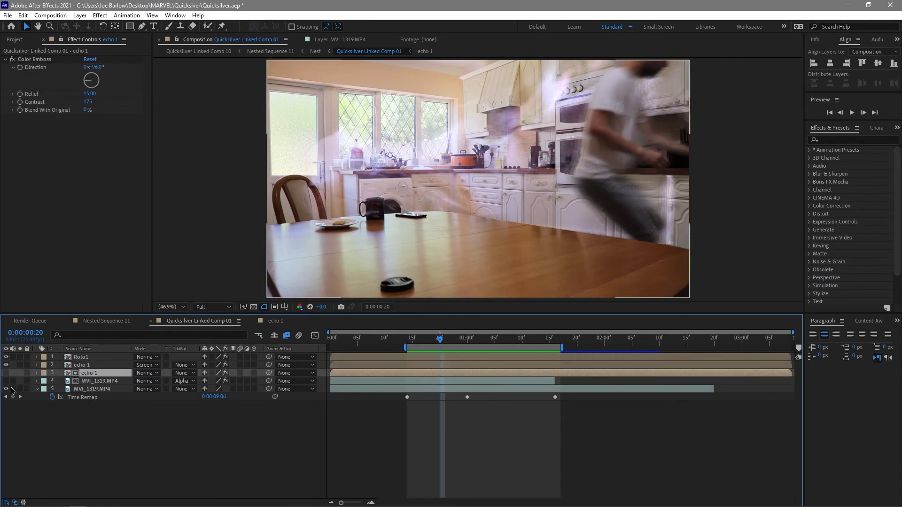
left_click(6, 381)
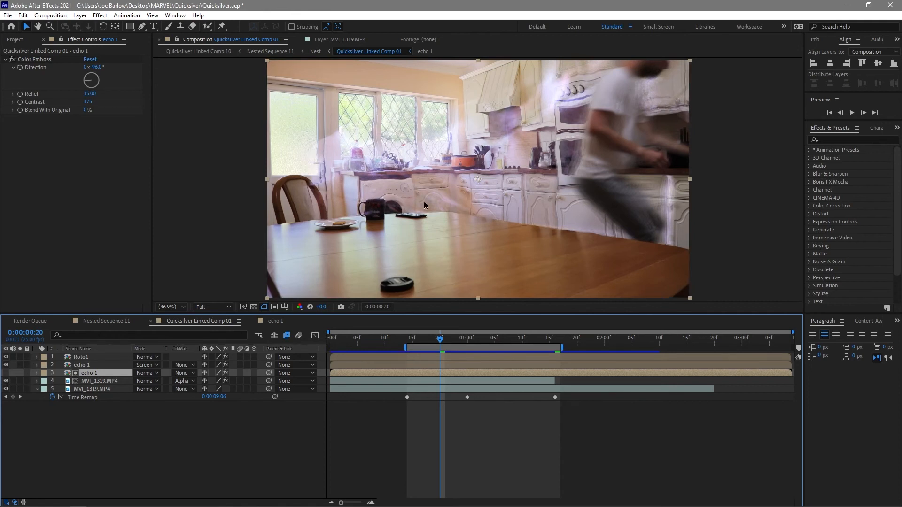
mouse_move(446, 344)
left_mouse_down()
mouse_move(412, 343)
mouse_move(472, 345)
mouse_move(430, 343)
left_mouse_up()
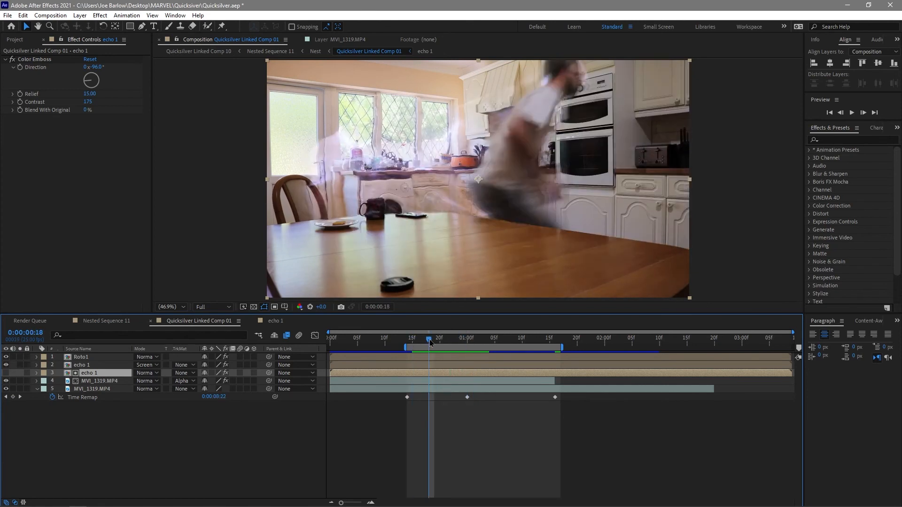
key("space")
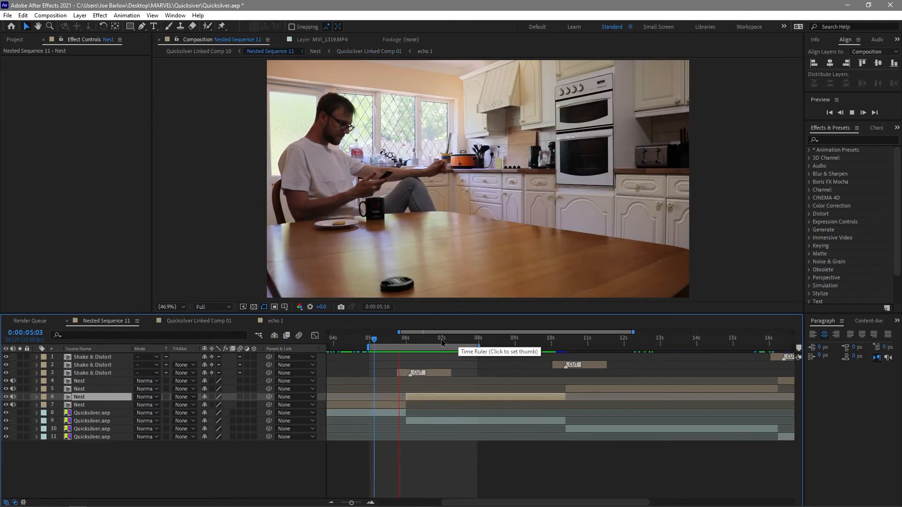
In Nested Sequence 11, examine the first Shake & Distort transition frame by frame between 0:00:05:23 and 0:00:06:10, ending at 0:00:05:13
key("space")
mouse_move(407, 344)
left_mouse_down()
mouse_move(397, 345)
mouse_move(417, 345)
mouse_move(402, 346)
left_mouse_up()
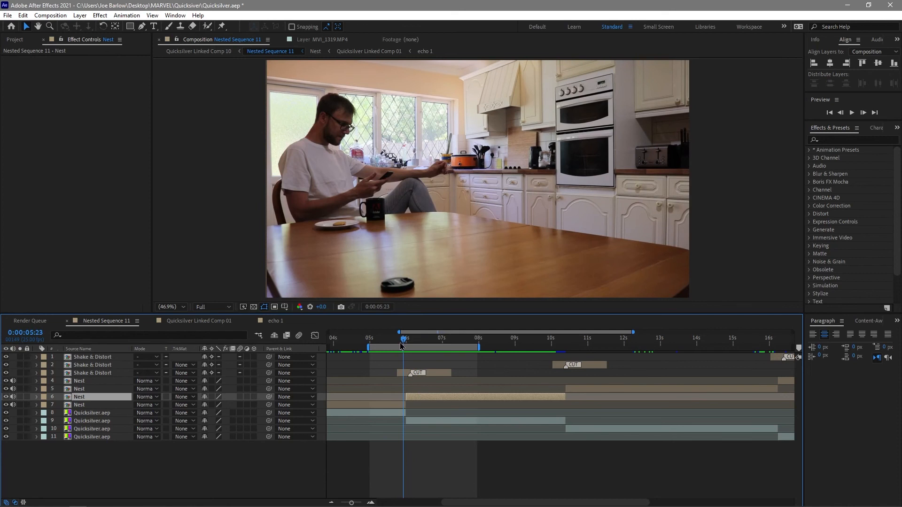
key("Page_Down")
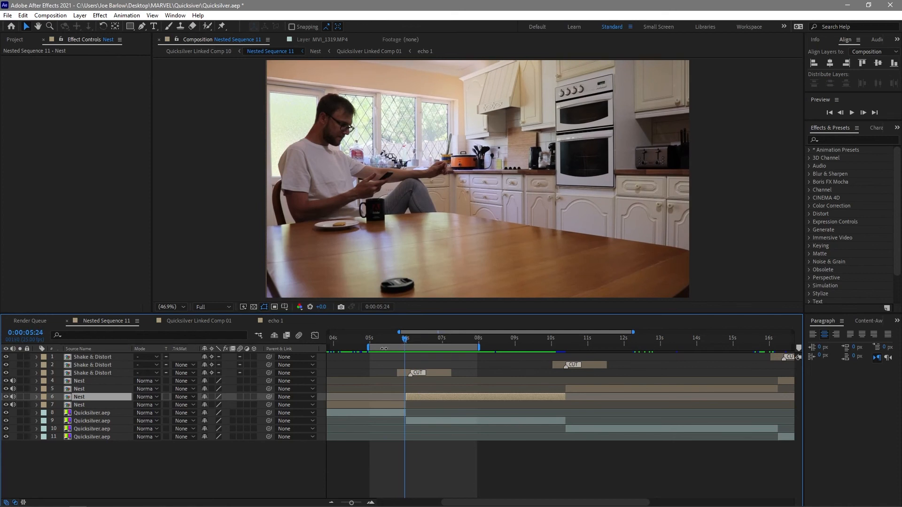
key("Page_Up")
key("Page_Down")
key("Page_Up")
key("Page_Down")
key("Page_Down")
key("Page_Down")
key("Page_Down")
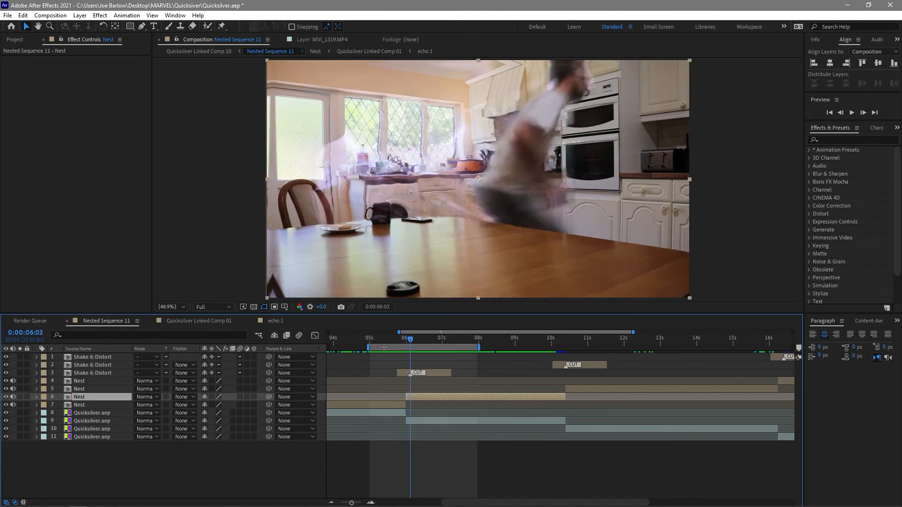
key("Page_Down")
key("Page_Down")
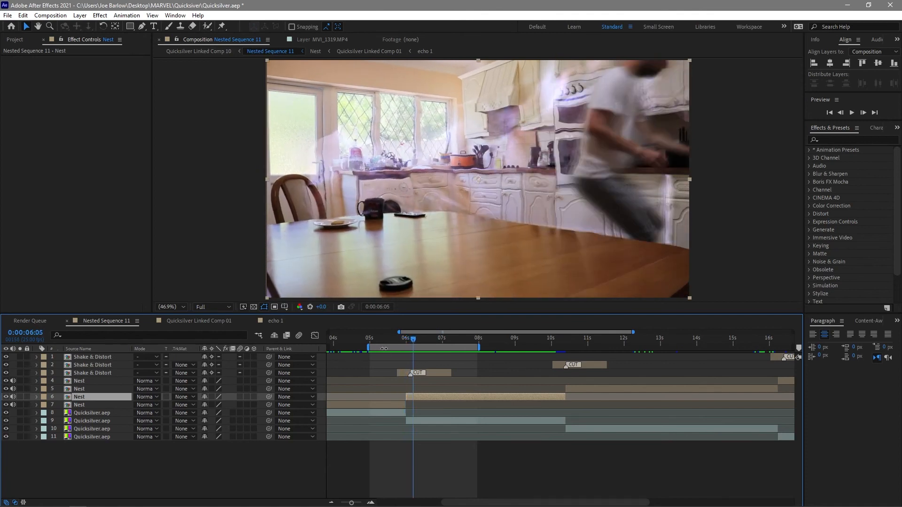
key("Page_Down")
key("Page_Down")
key("Page_Down")
key("Page_Down")
key("Page_Down")
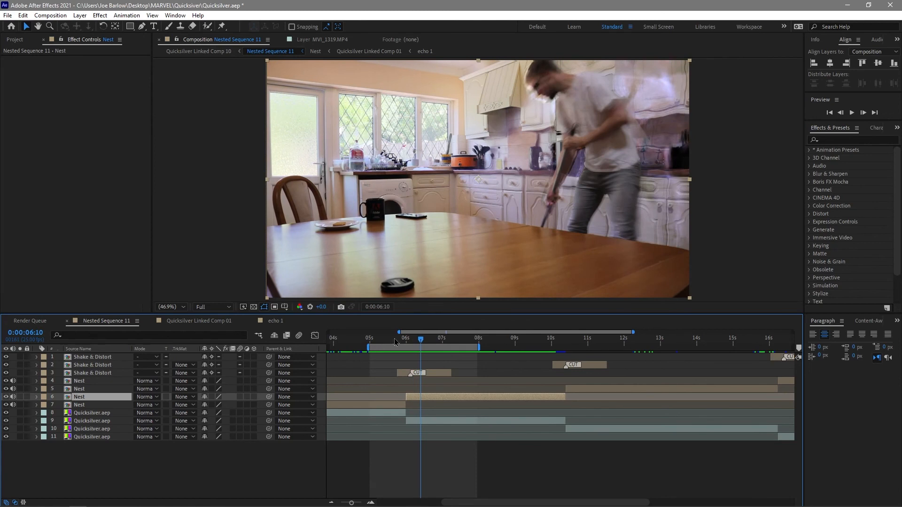
left_click_drag(437, 340, 389, 343)
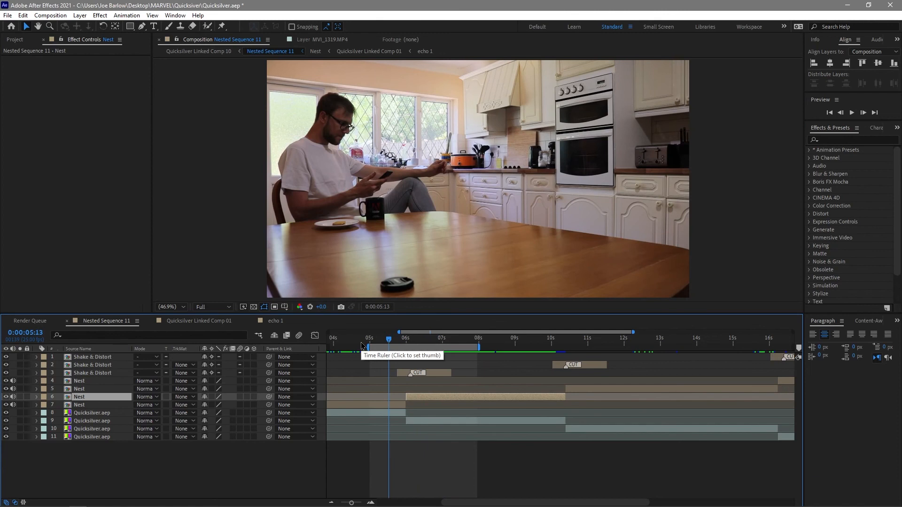
Examine the second Shake & Distort transition in Nested Sequence 11 between 0:00:10:10 and 0:00:10:16
left_click(574, 346)
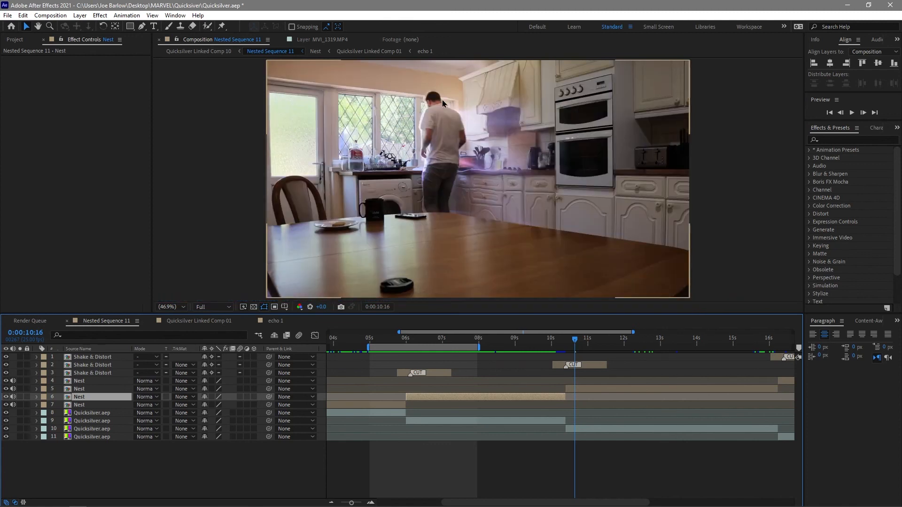
left_click_drag(569, 342, 565, 341)
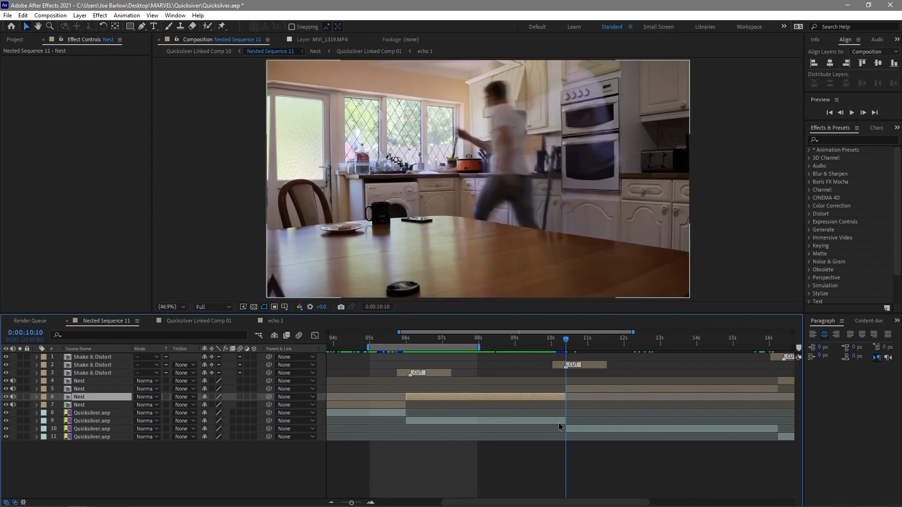
left_click(570, 346)
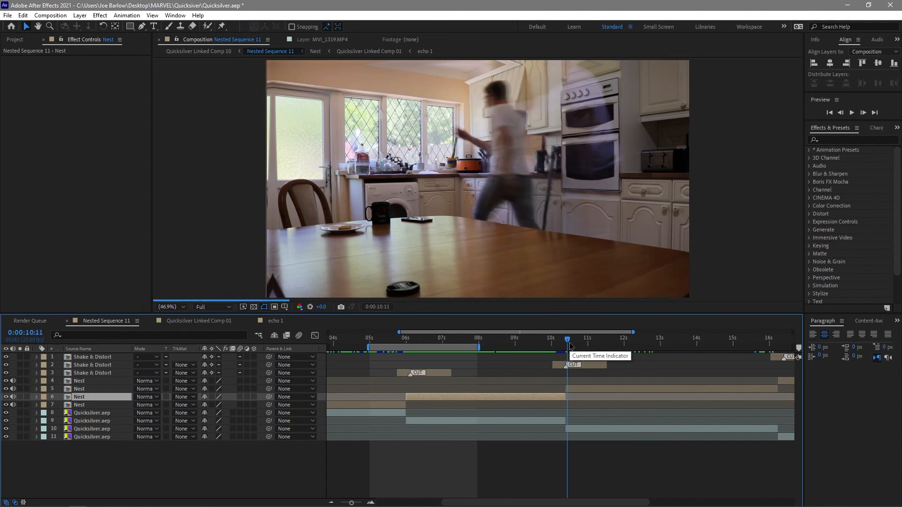